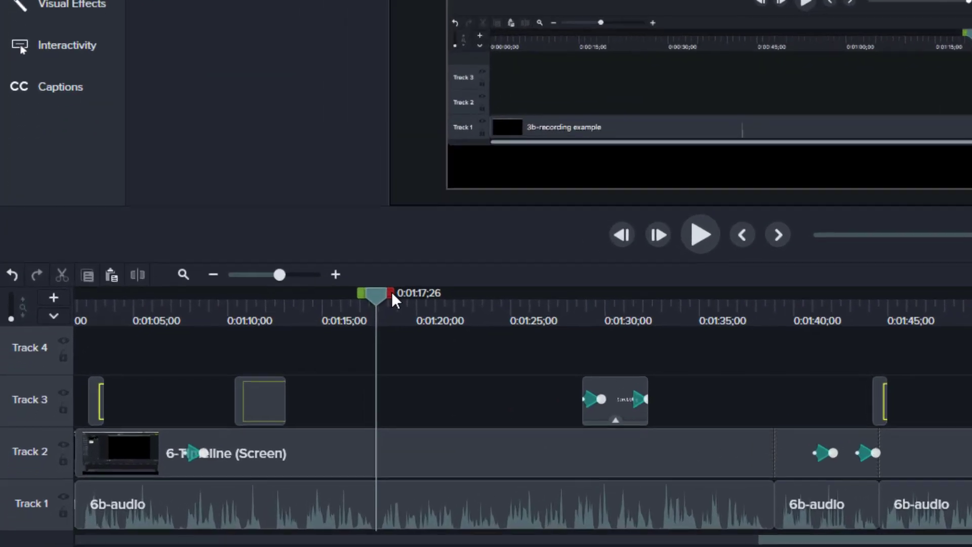
Step: Mark the 0:01:17;26–0:01:24;18 range on the timeline, then copy and paste it
drag(211, 408, 249, 410)
drag(499, 278, 566, 290)
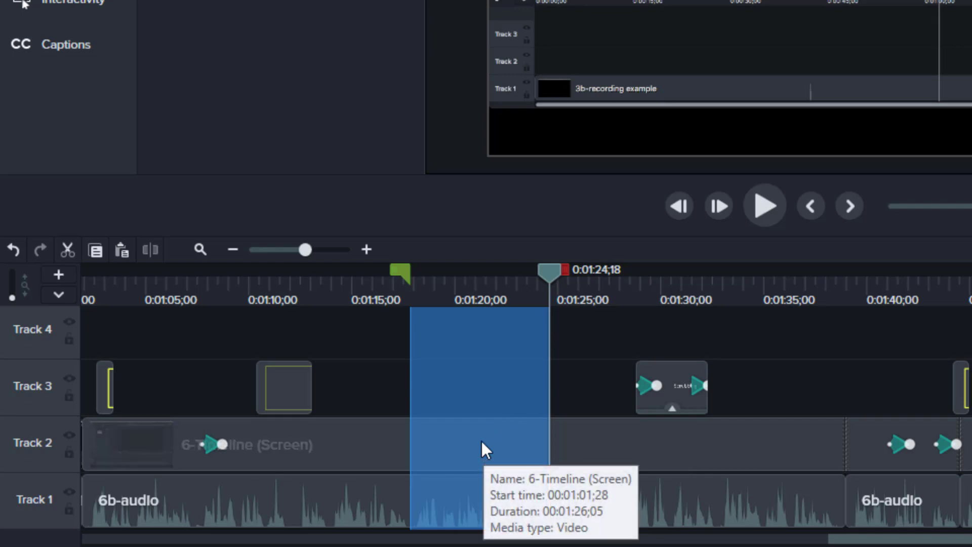
key(ctrl+c)
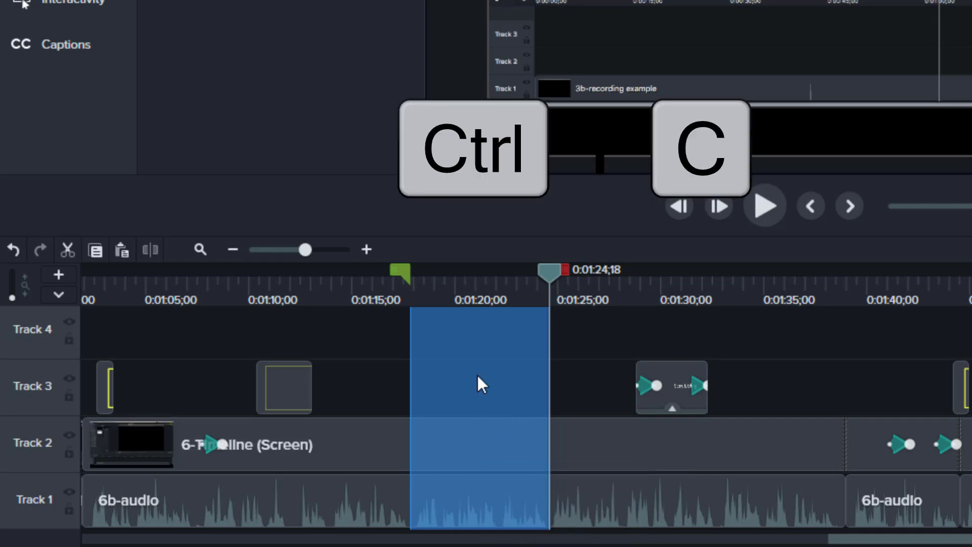
key(ctrl+v)
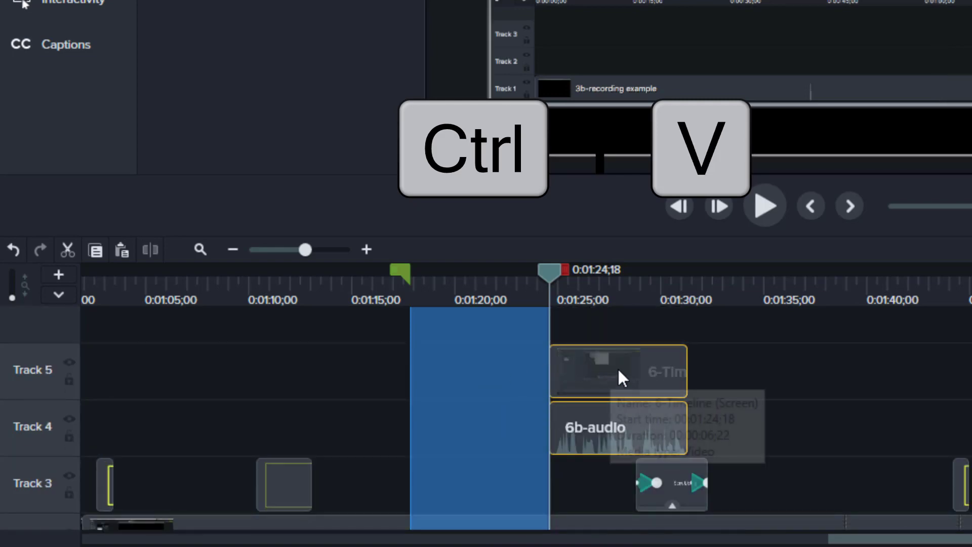
Step: Move the pasted copy to 0:01:17;26, delete its 6b-audio copy, and put the video on Track 3
drag(617, 366, 365, 449)
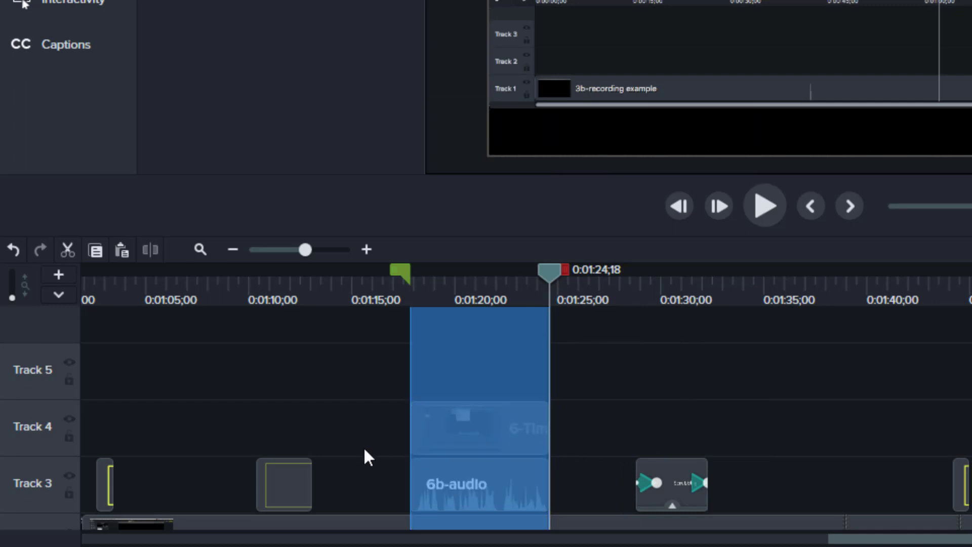
click(494, 433)
click(483, 475)
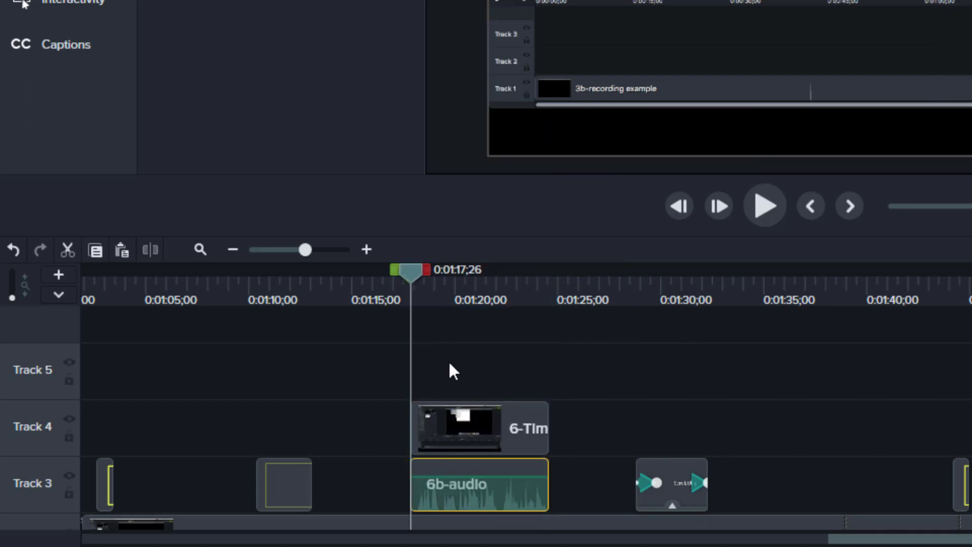
key(Delete)
drag(460, 421, 454, 473)
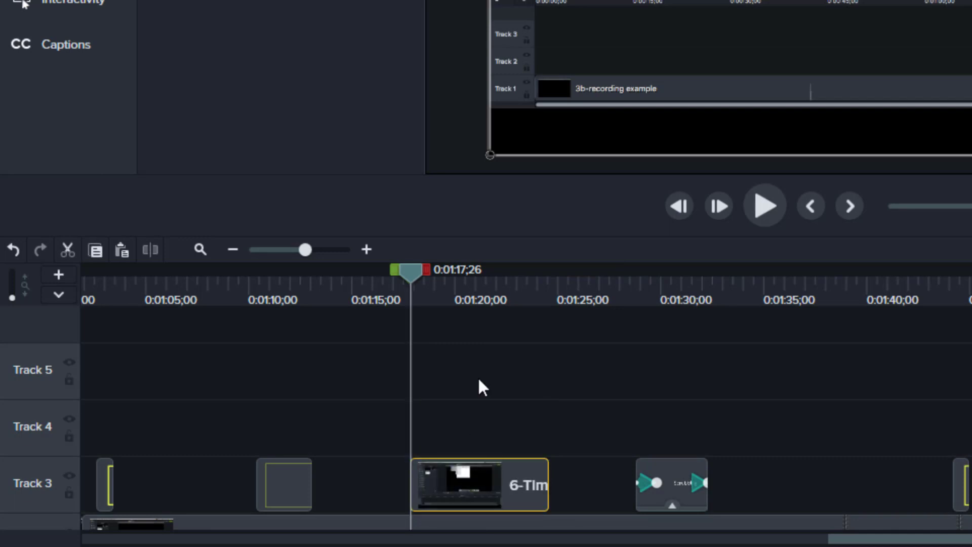
Step: Alt-drag the 6-Timeline copy's top-left and bottom-right corners to crop tightly around the playhead
scroll(478, 375, down, 1)
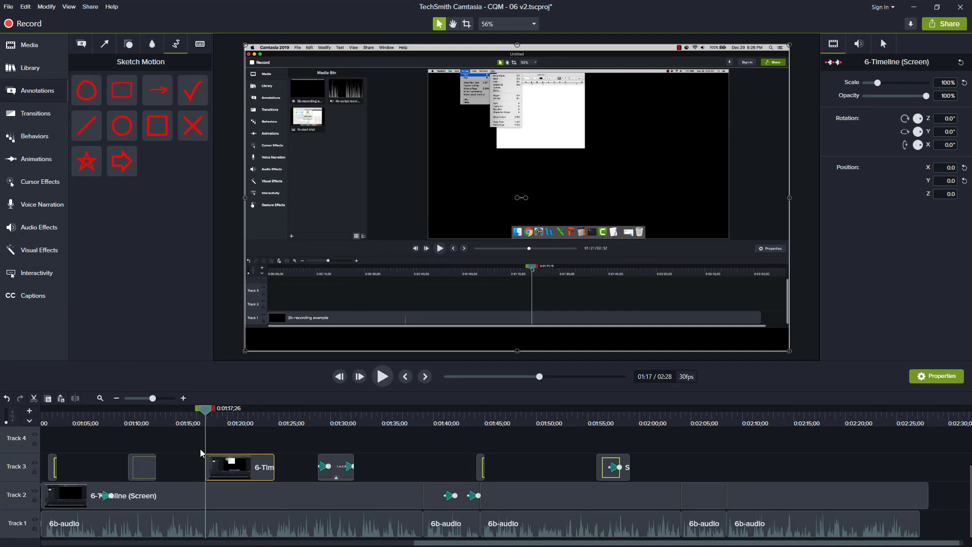
drag(206, 414, 221, 415)
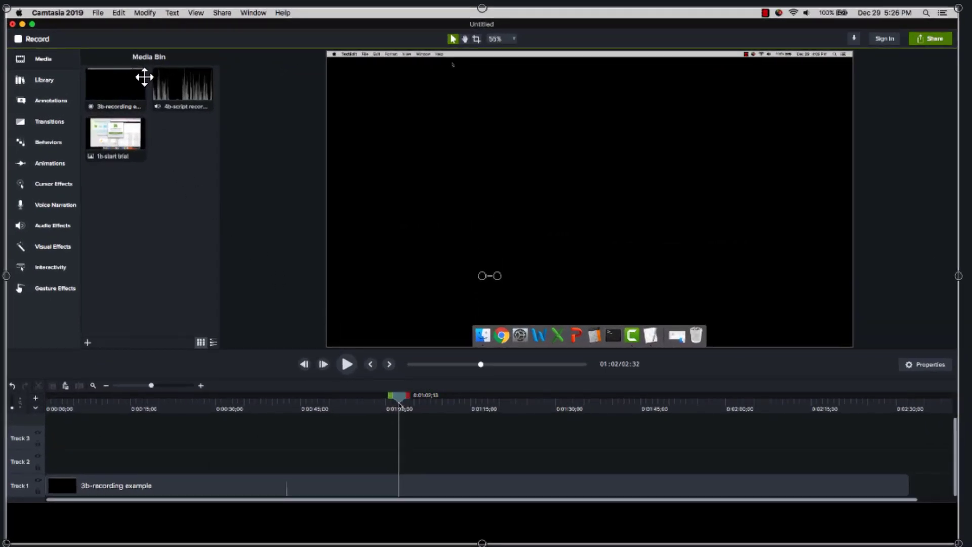
key(alt)
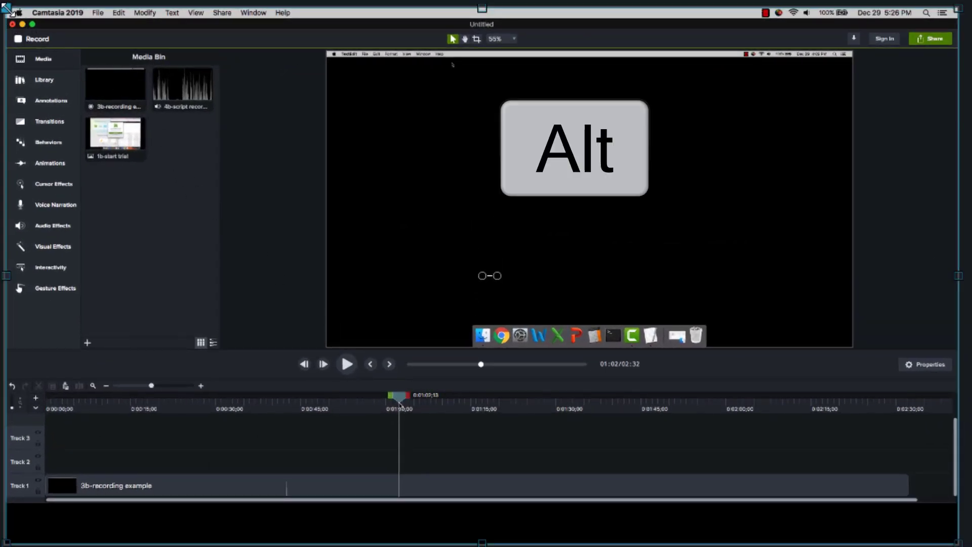
drag(7, 8, 334, 361)
drag(958, 542, 460, 435)
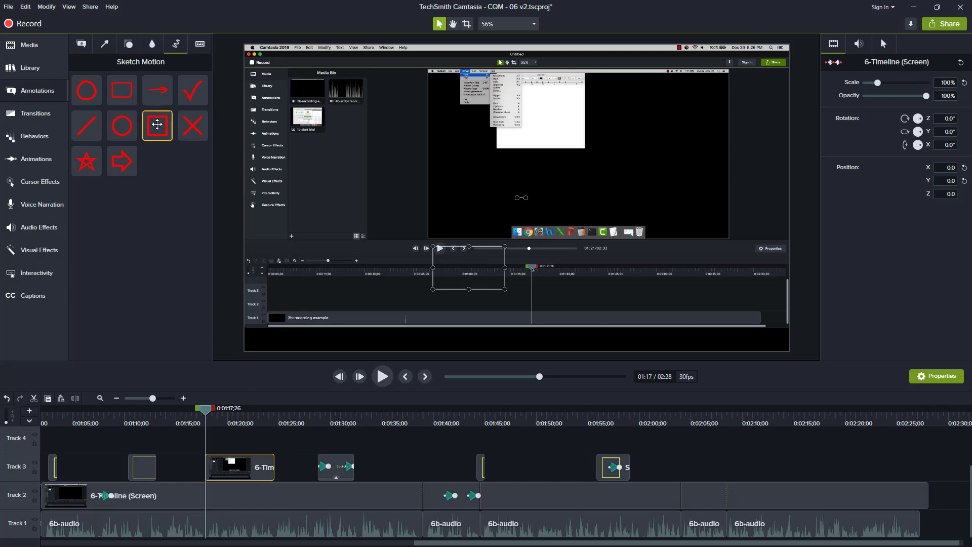
Step: Add a Sketch Motion rectangle on Track 4 and resize it around the cropped playhead detail
mouse_move(156, 124)
mouse_down()
mouse_move(180, 336)
mouse_move(213, 447)
mouse_up()
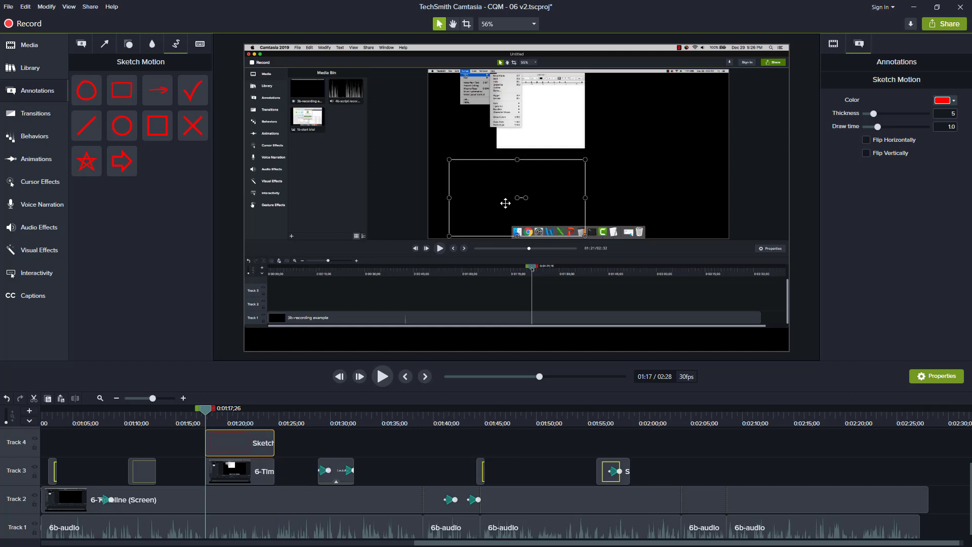
mouse_move(506, 200)
mouse_down()
mouse_move(507, 191)
mouse_move(512, 259)
mouse_move(532, 275)
mouse_move(520, 272)
mouse_up()
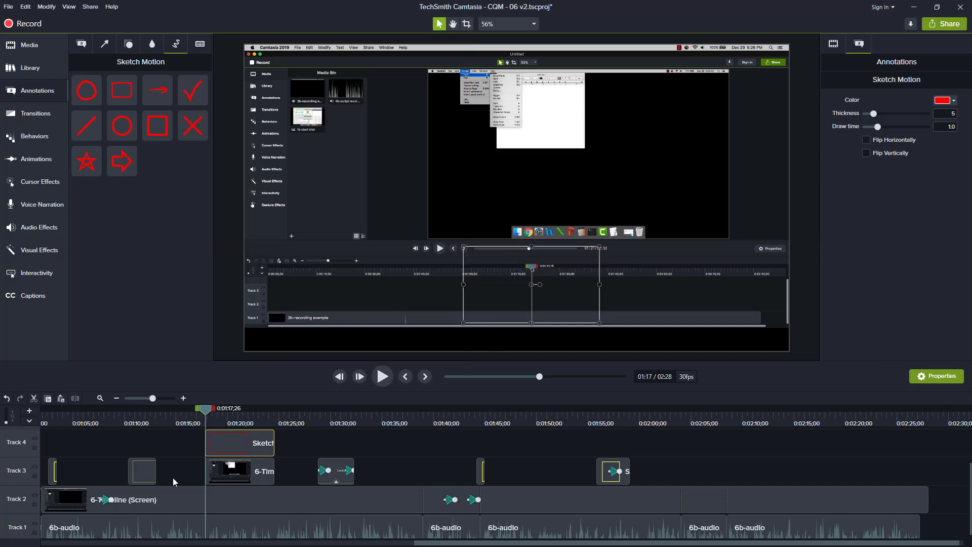
click(244, 471)
click(287, 475)
click(471, 309)
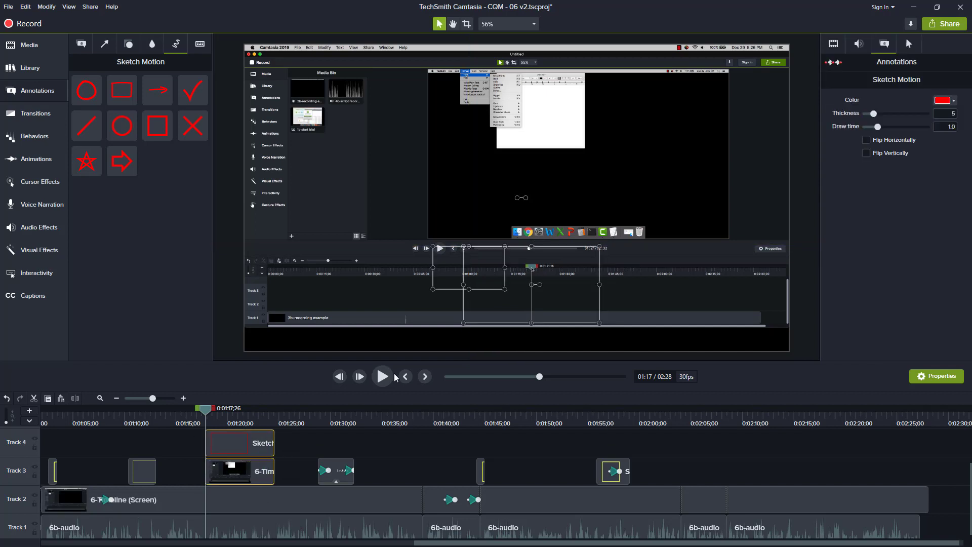
drag(586, 315, 516, 289)
drag(449, 238, 433, 247)
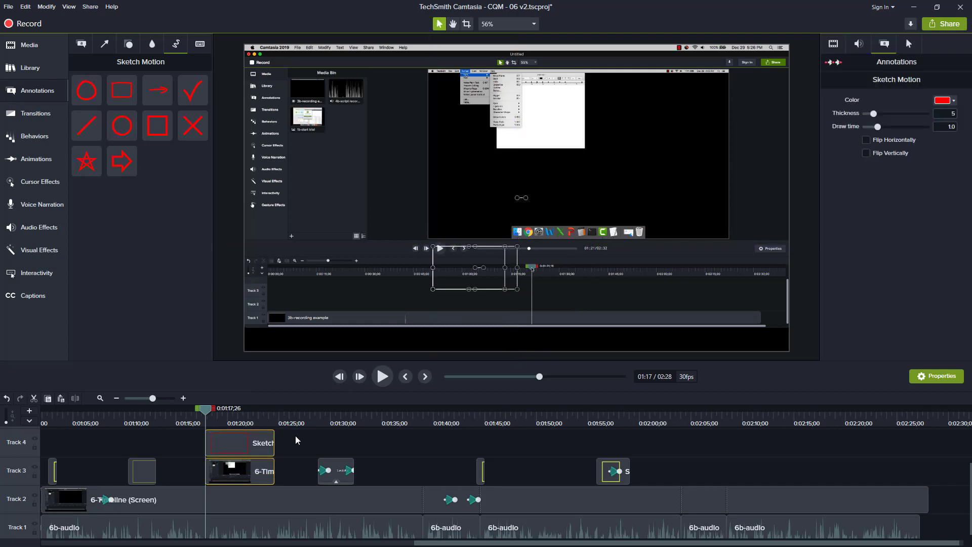
drag(517, 268, 505, 267)
ctrl+click(259, 462)
click(284, 465)
click(257, 442)
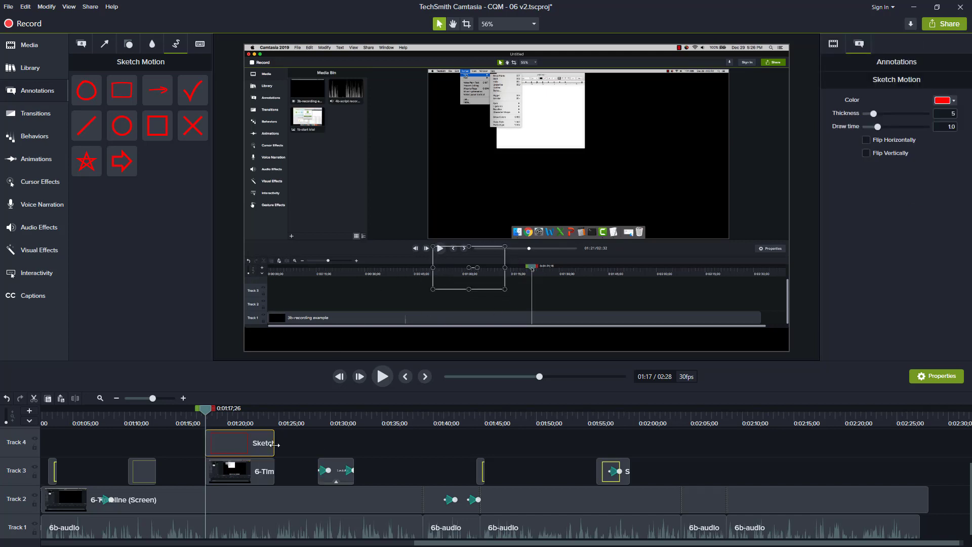
Step: Apply the CamMastery1 theme to turn the sketch yellow, then preview the animation
click(953, 100)
click(920, 122)
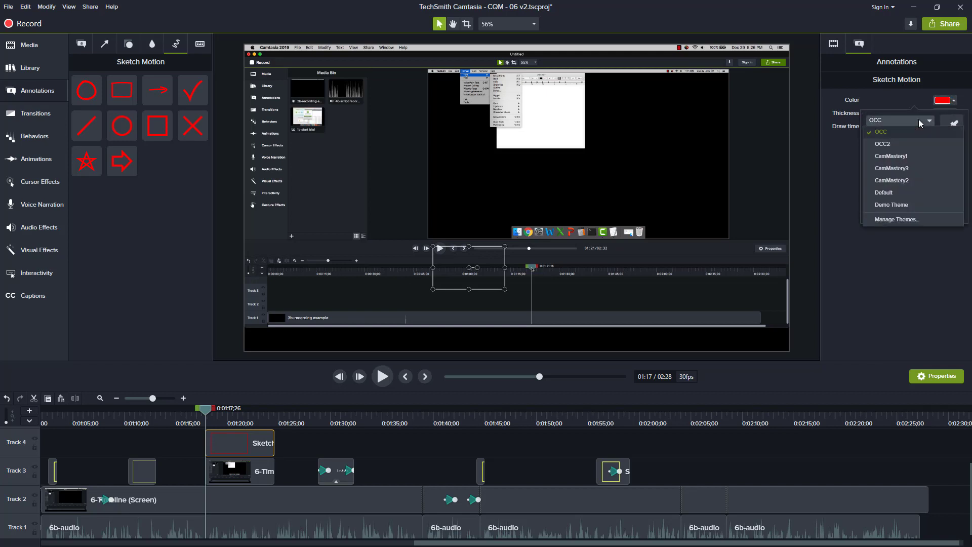
click(906, 156)
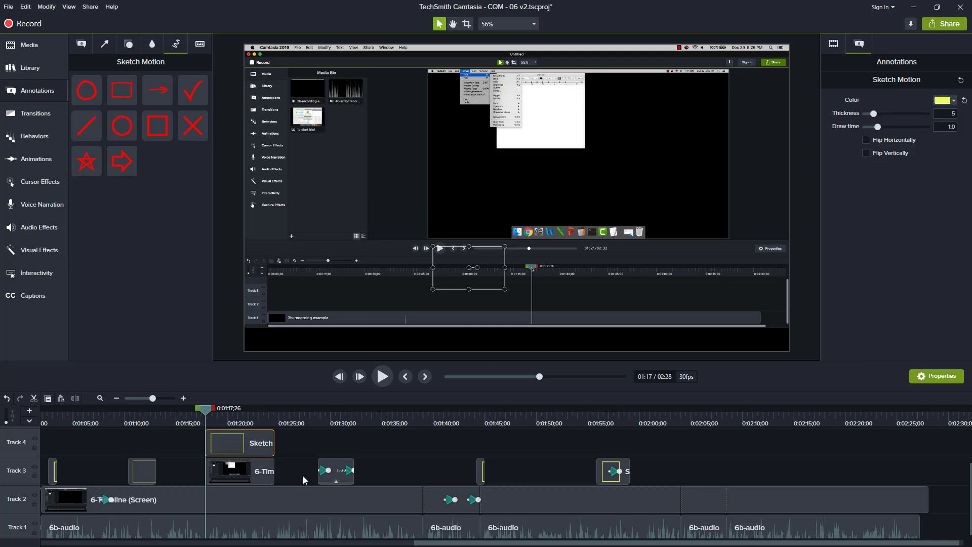
click(382, 376)
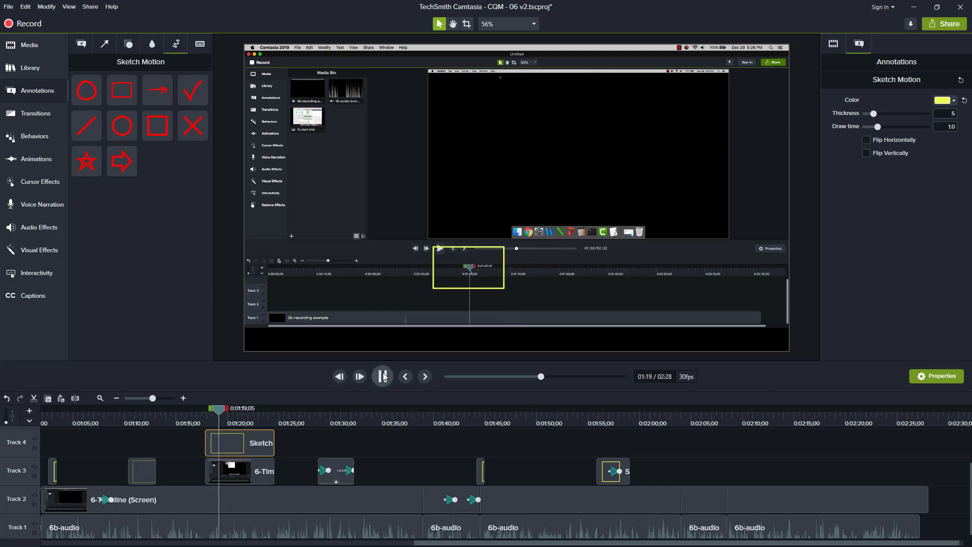
Step: Group the Sketch and cropped 6-Timeline clips into Group 1 and add an animation at 0:01:21;16
key(space)
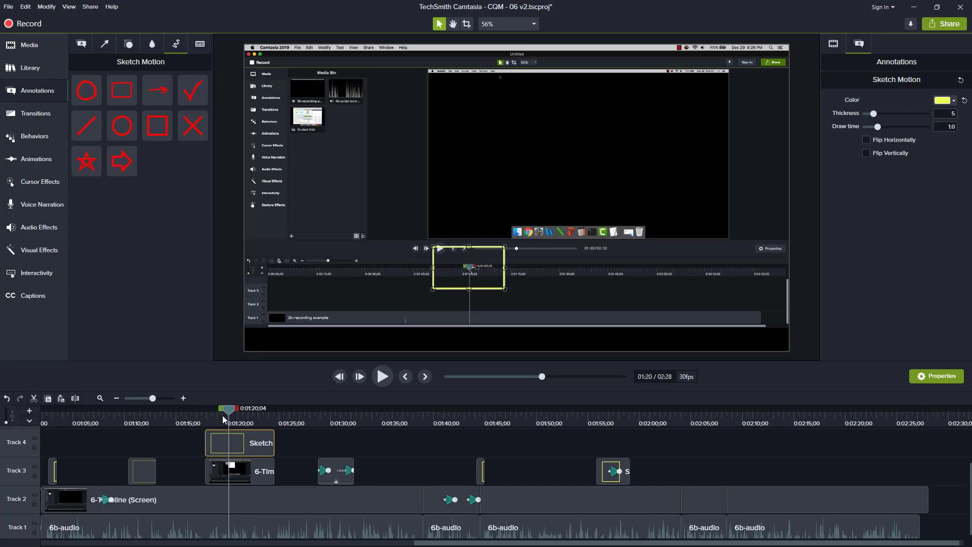
click(243, 420)
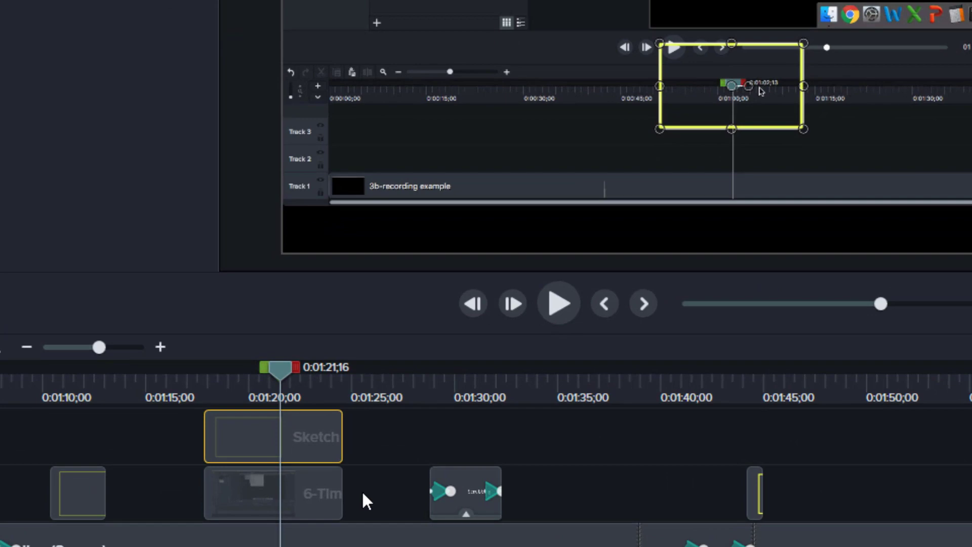
click(363, 494)
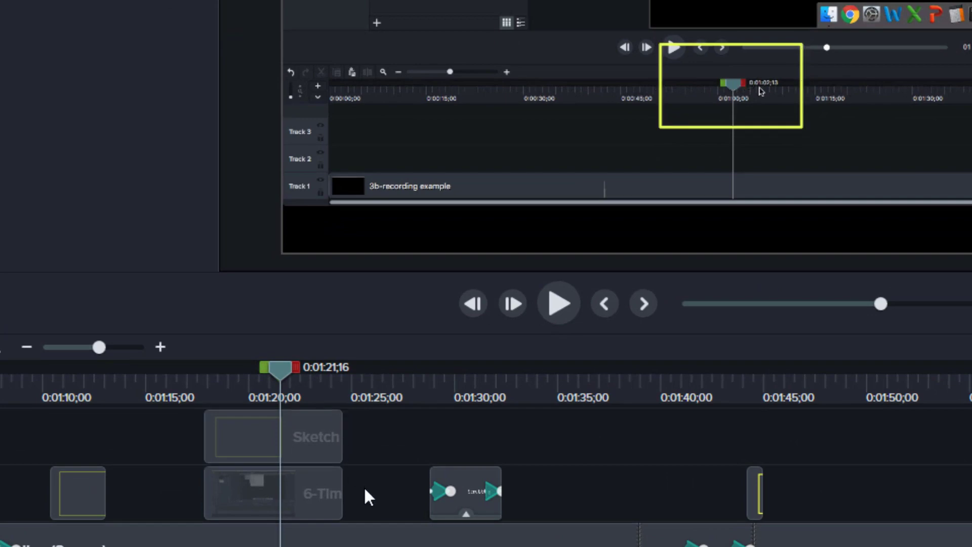
drag(367, 516, 291, 429)
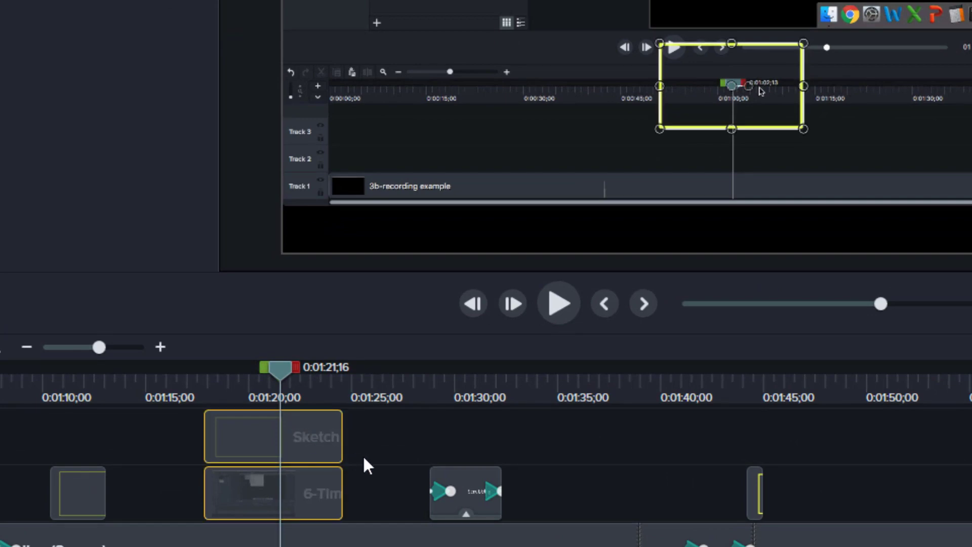
key(ctrl+g)
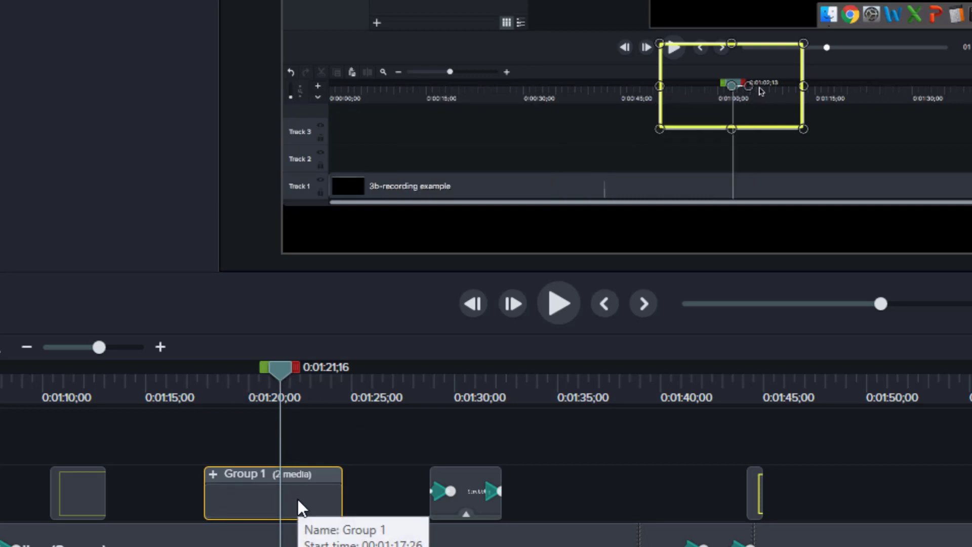
key(shift+a)
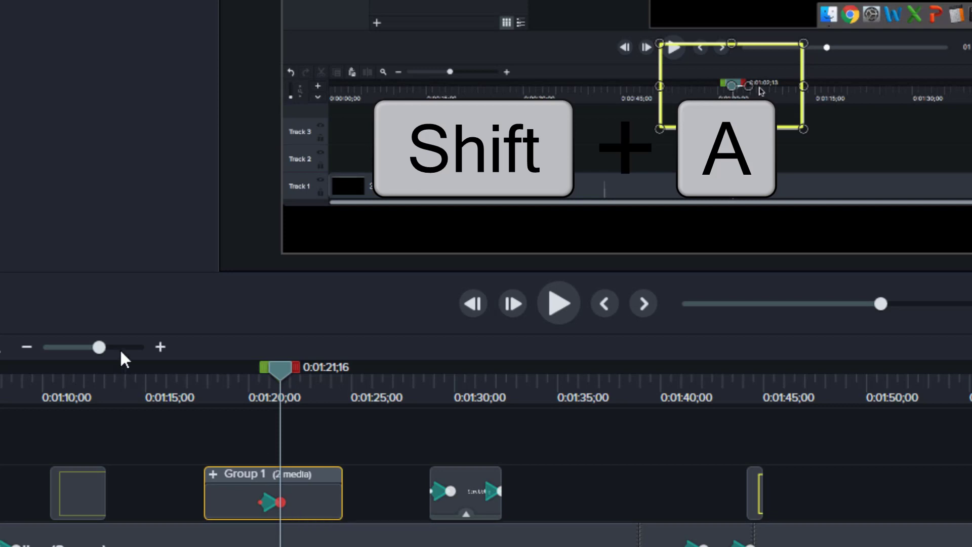
Step: Move Group 1's animation earlier and set its end scale to 200%, ending around 1:20;03
click(125, 348)
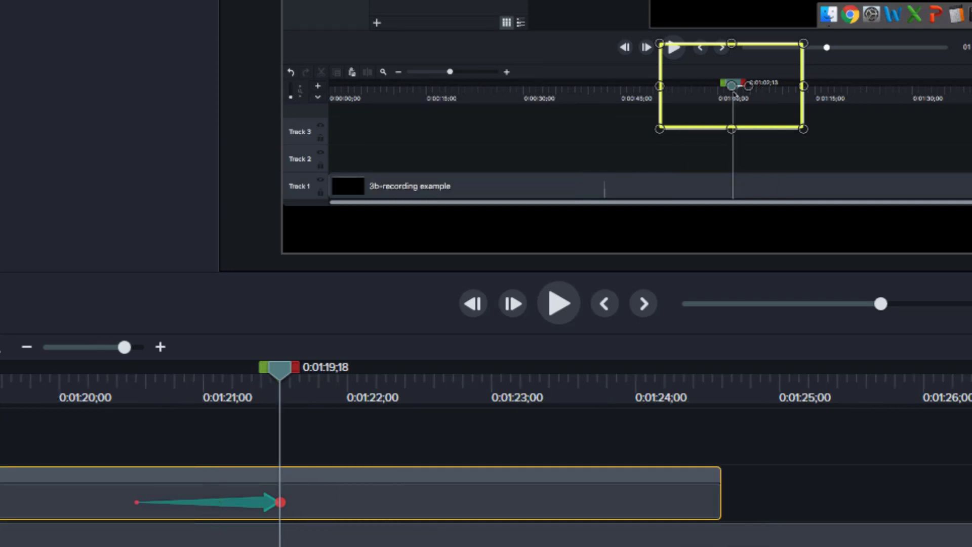
drag(119, 416, 181, 415)
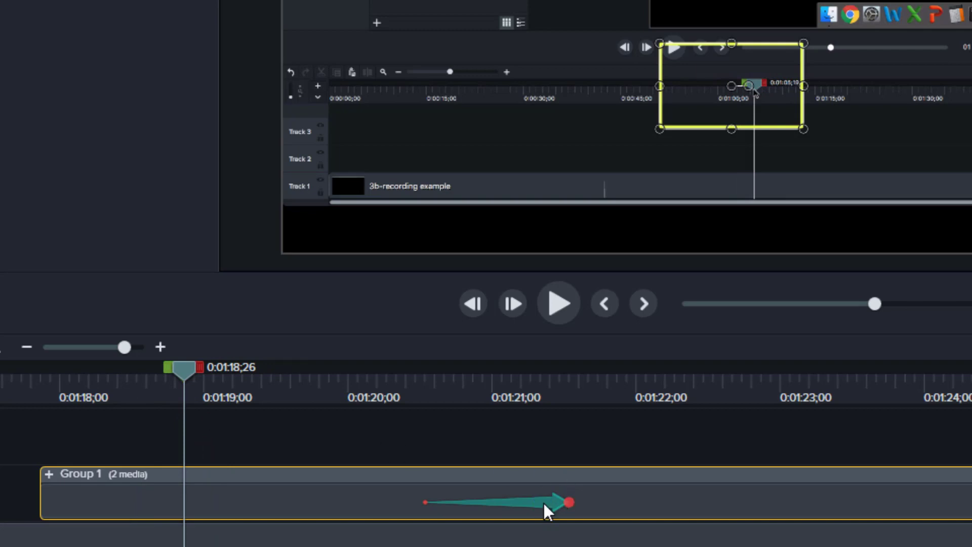
drag(544, 504, 305, 475)
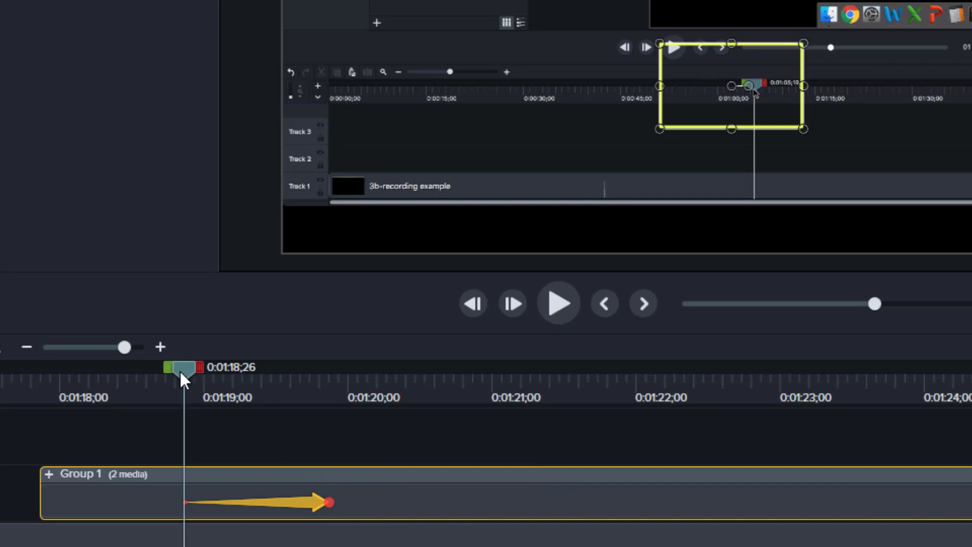
drag(181, 377, 360, 383)
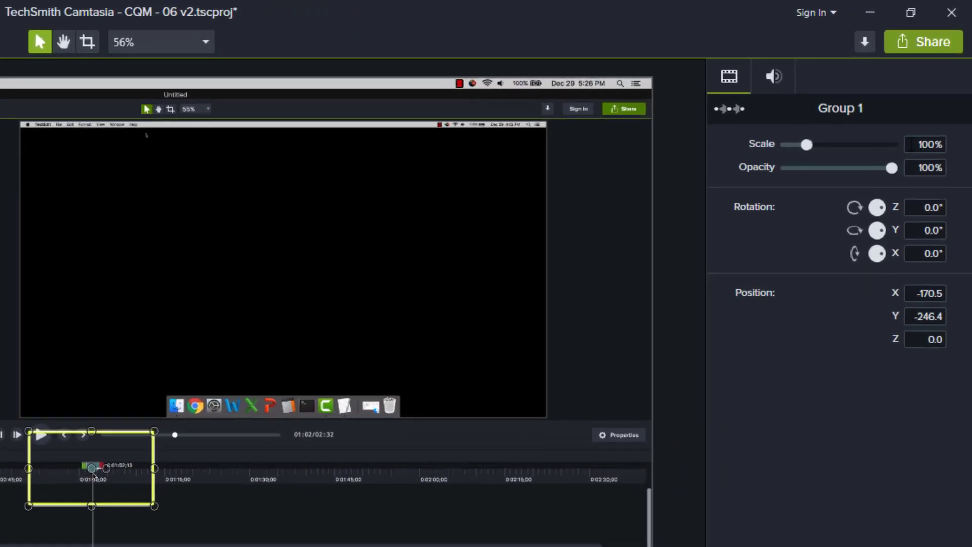
click(911, 144)
text(200)
key(Return)
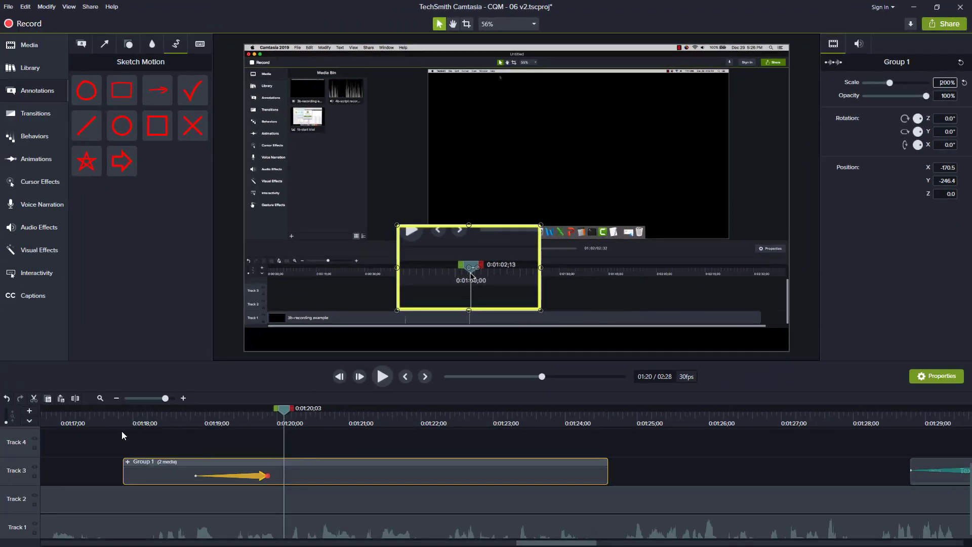
drag(137, 417, 123, 418)
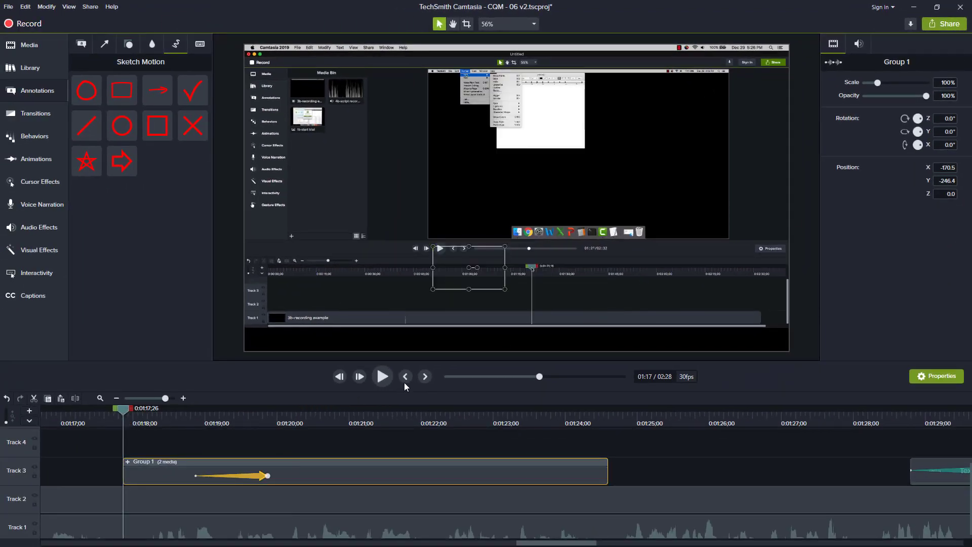
Step: Review the zoom-in, then drag Group 1's right edge out to about 0:01:26
click(382, 376)
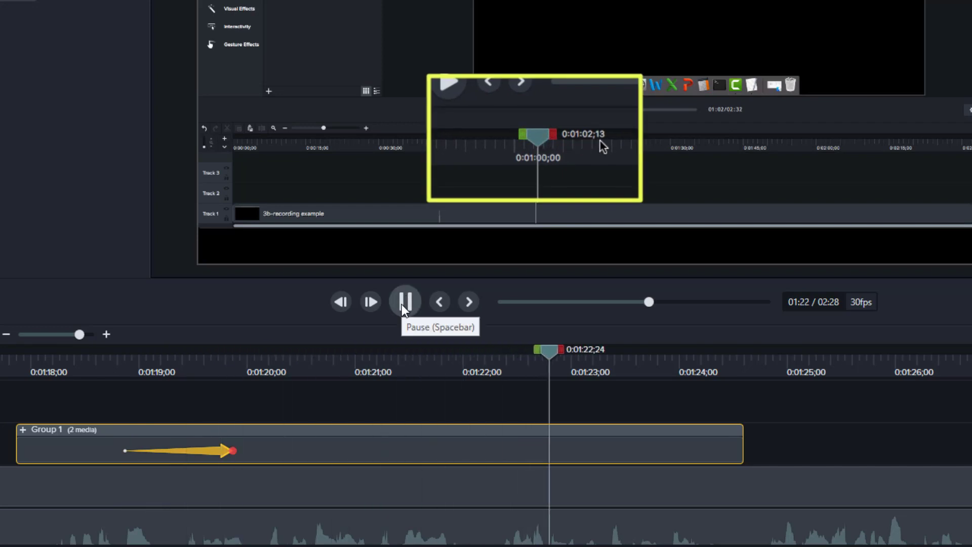
click(402, 305)
click(402, 304)
click(402, 305)
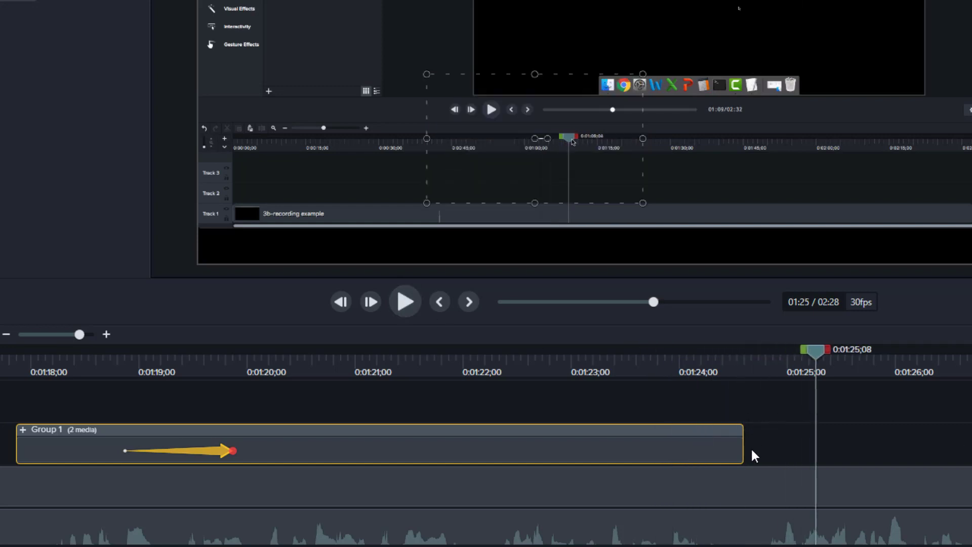
drag(744, 446, 941, 444)
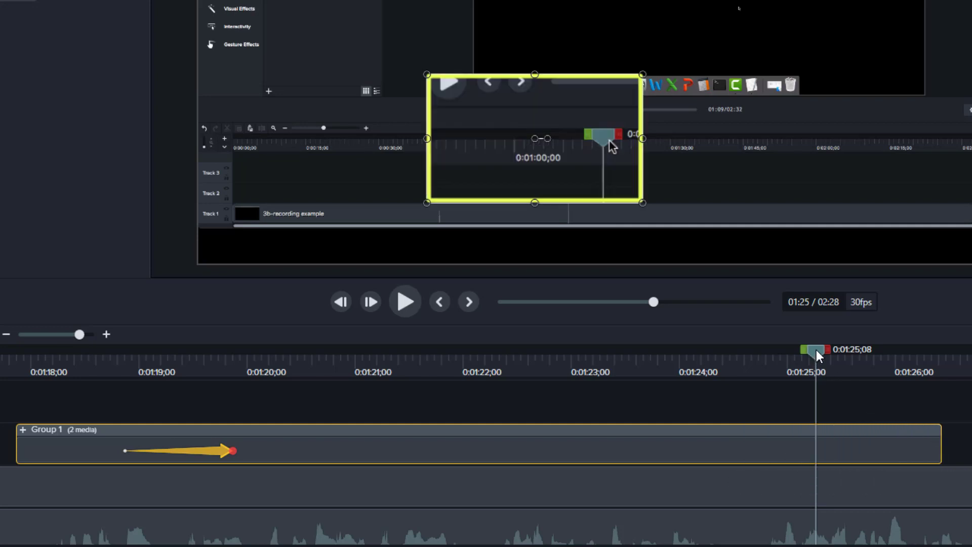
drag(816, 350, 740, 366)
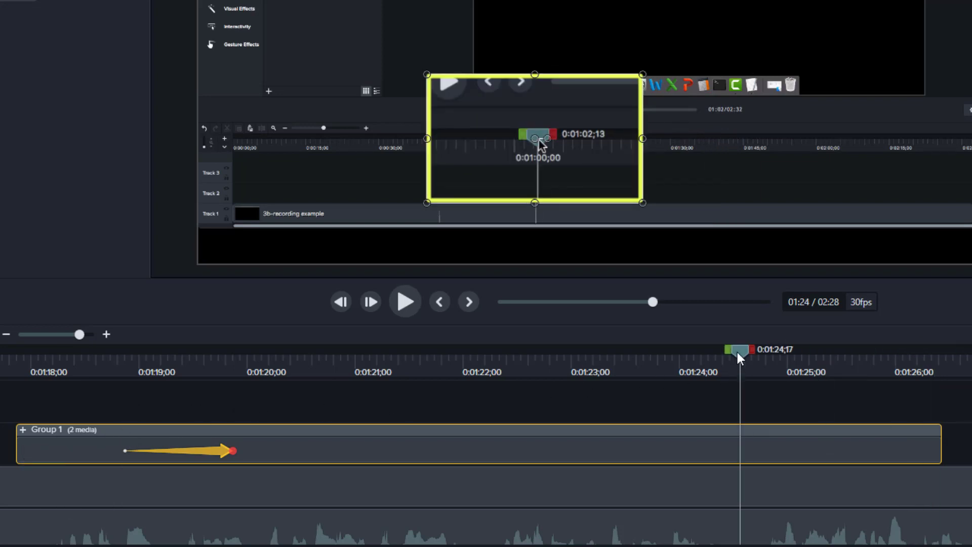
Step: Add a zoom-out animation at 1:26;06 returning Group 1 to 100% scale, and lengthen the group
drag(740, 352, 916, 355)
key(shift+a)
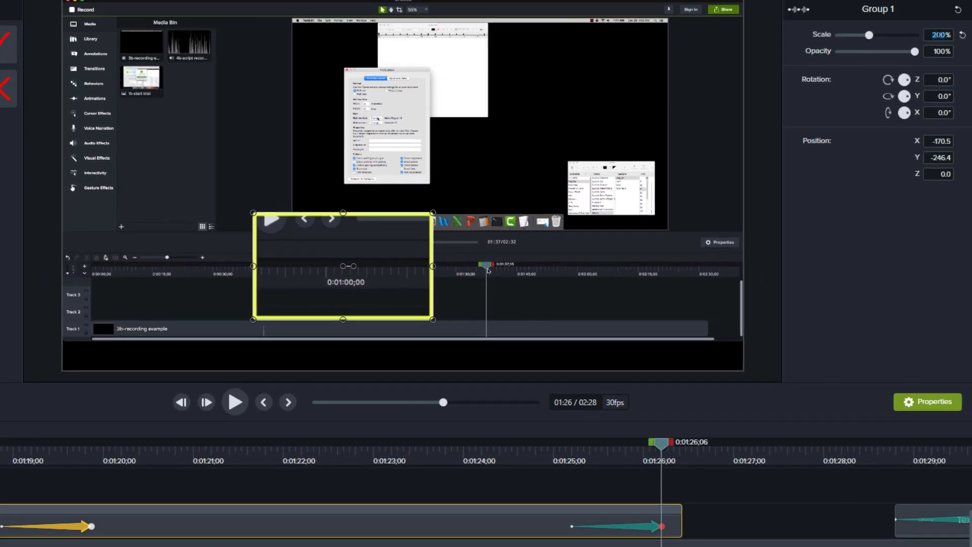
click(939, 35)
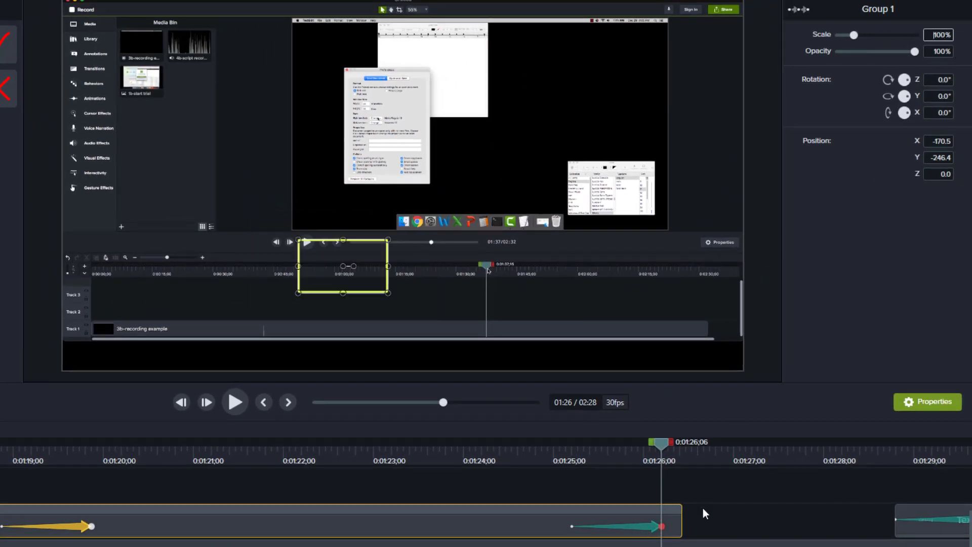
drag(682, 521, 806, 520)
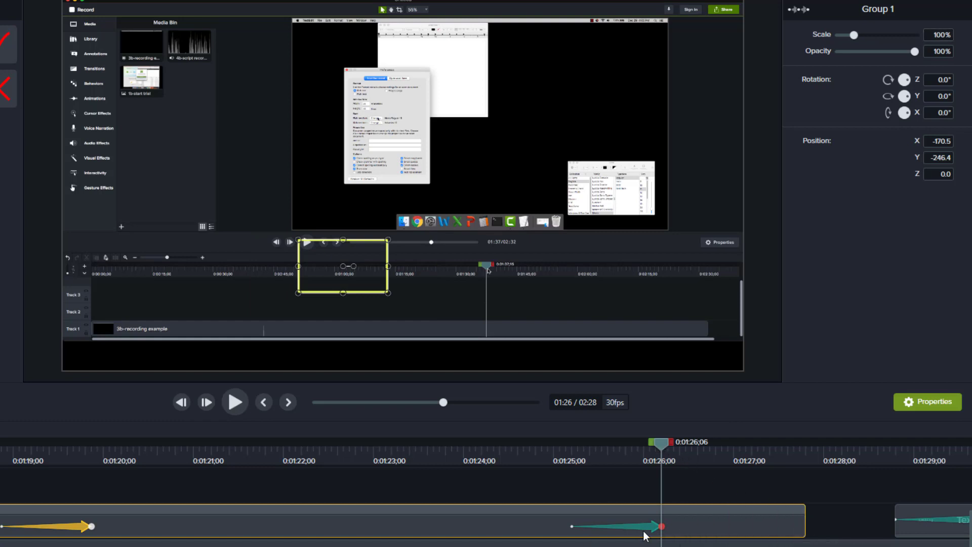
Step: Add a fade animation ending at 1:27;09, joined to the zoom-out, taking opacity to 0%
drag(660, 442, 763, 448)
key(shift+a)
click(734, 528)
drag(734, 532, 722, 532)
drag(914, 51, 836, 53)
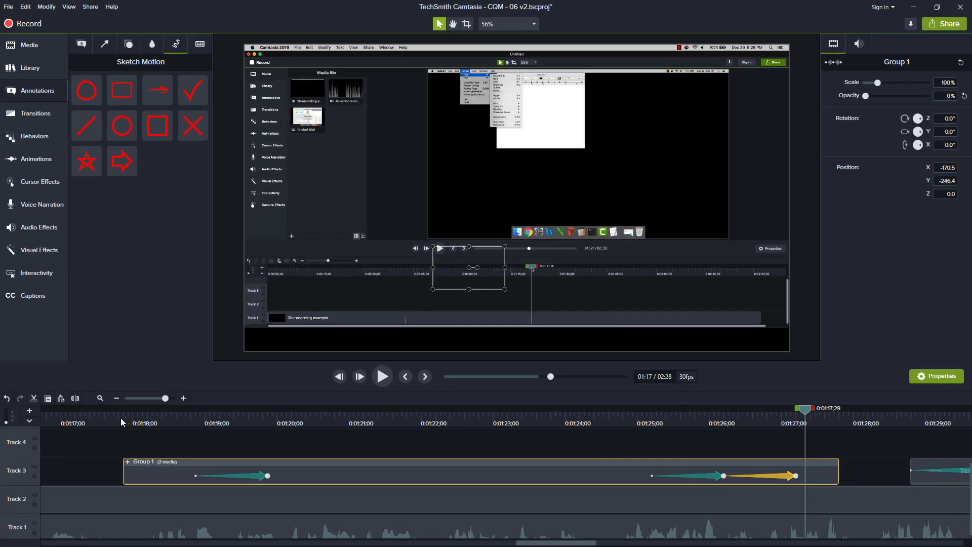
Step: Play back the zoom and fade from 1:16;25, then park the playhead at 1:25;00
click(120, 418)
drag(121, 418, 47, 417)
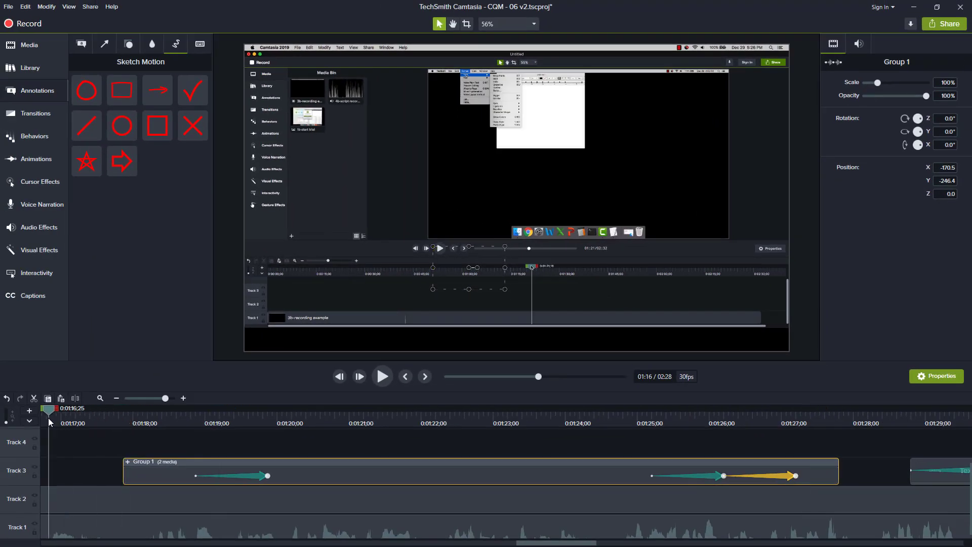
click(384, 377)
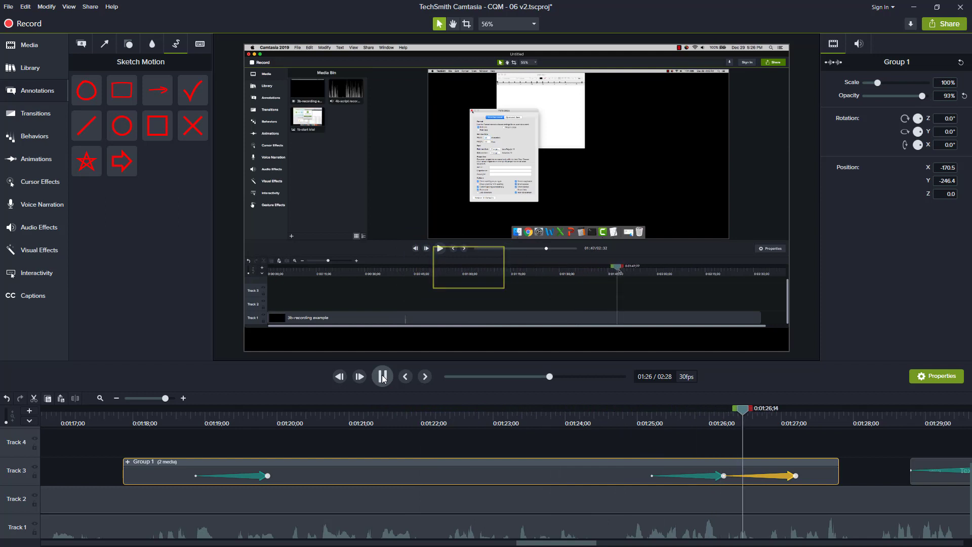
click(600, 421)
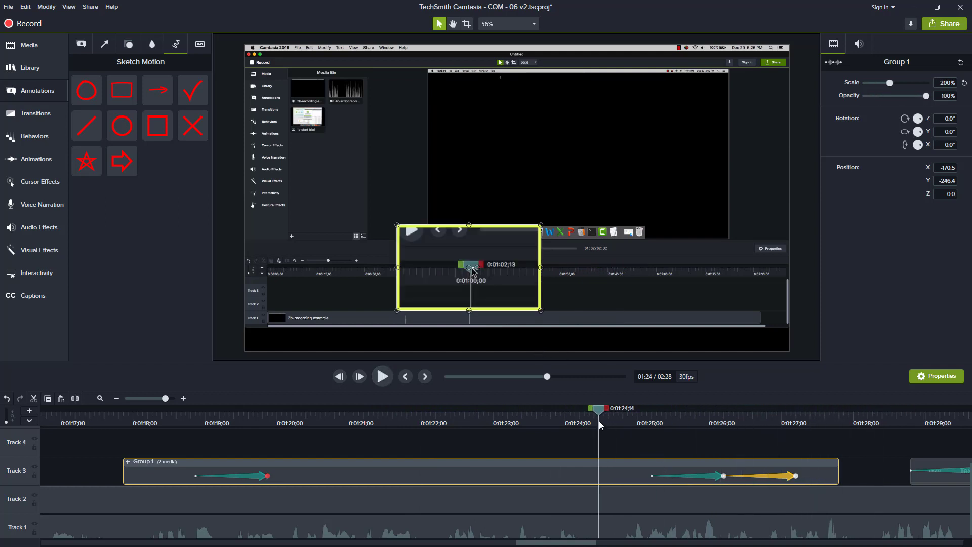
click(676, 425)
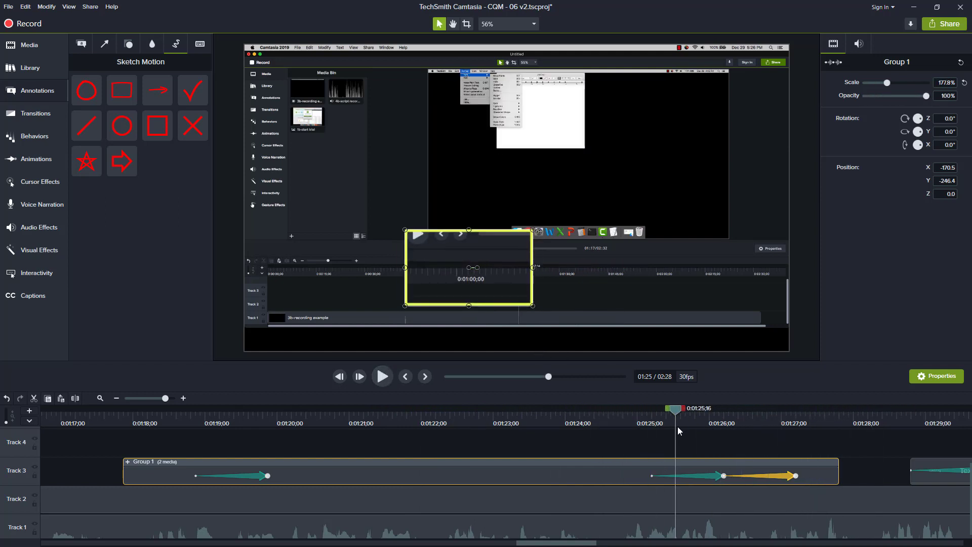
drag(678, 426, 637, 430)
Step: Move the zoom-out to end and the fade to start at 1:25;00, then trim Group 1 to about 1:26;00
drag(703, 476, 616, 484)
click(779, 480)
drag(778, 480, 692, 480)
drag(527, 427, 715, 419)
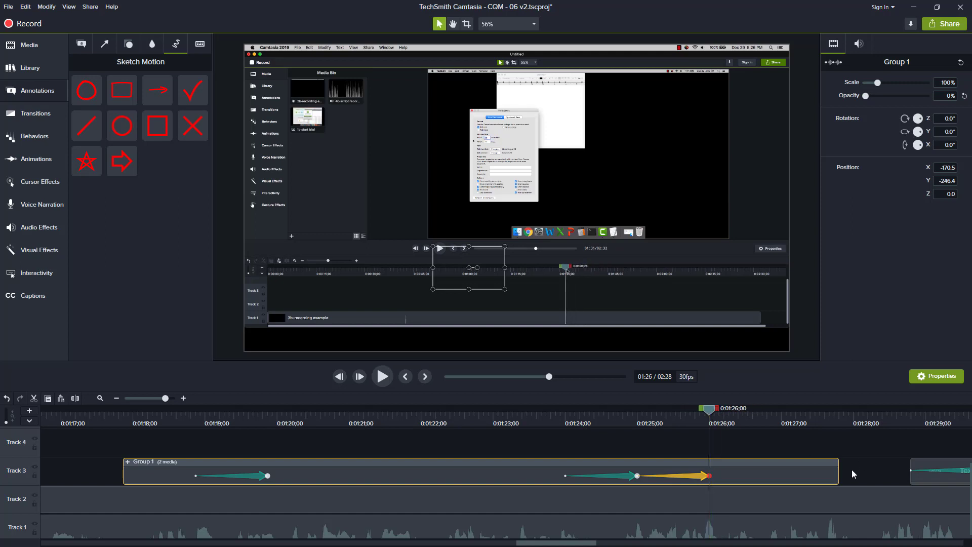
drag(838, 474, 709, 478)
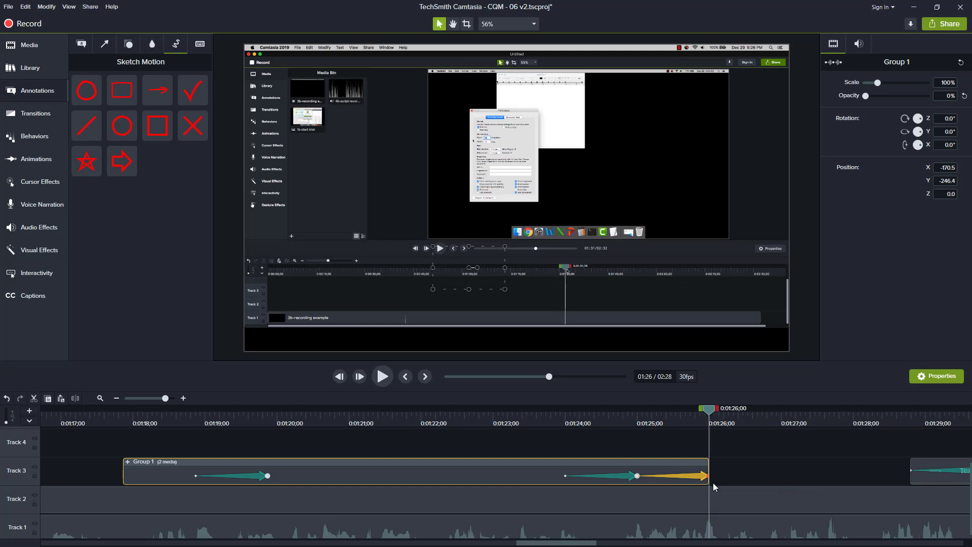